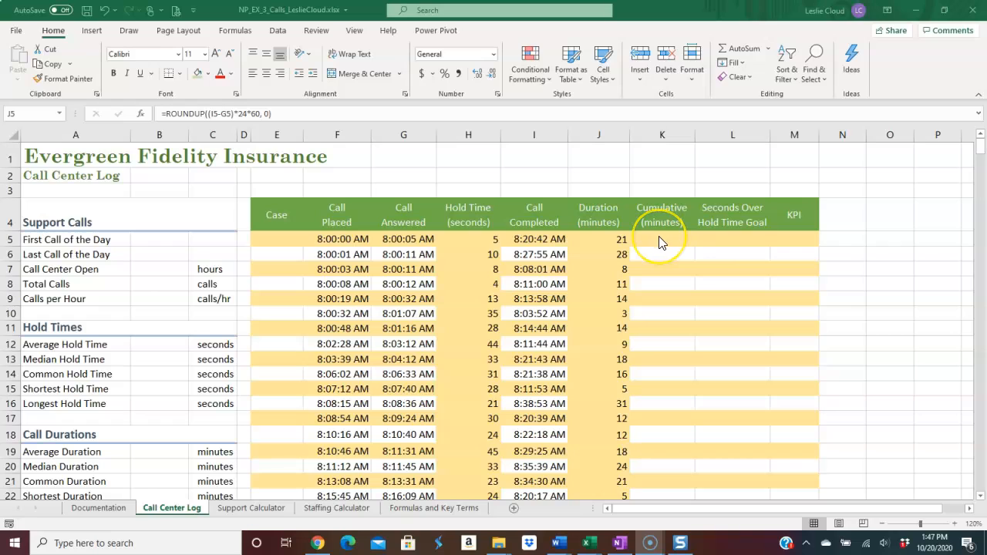
- Add a column of running totals beside the call durations in J5:J515, filling the Cumulative (minutes) column with the Quick Analysis tool
click(603, 239)
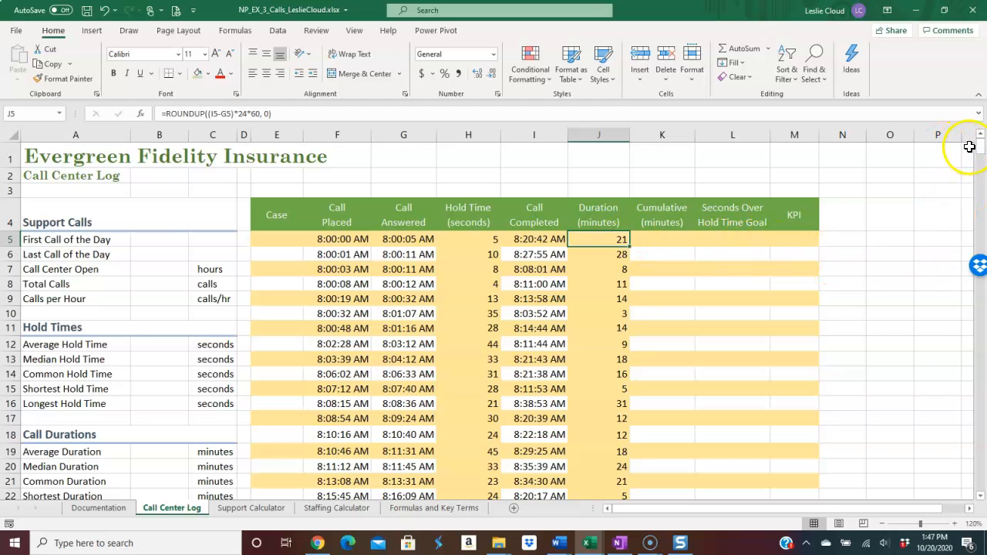
drag(980, 152, 981, 492)
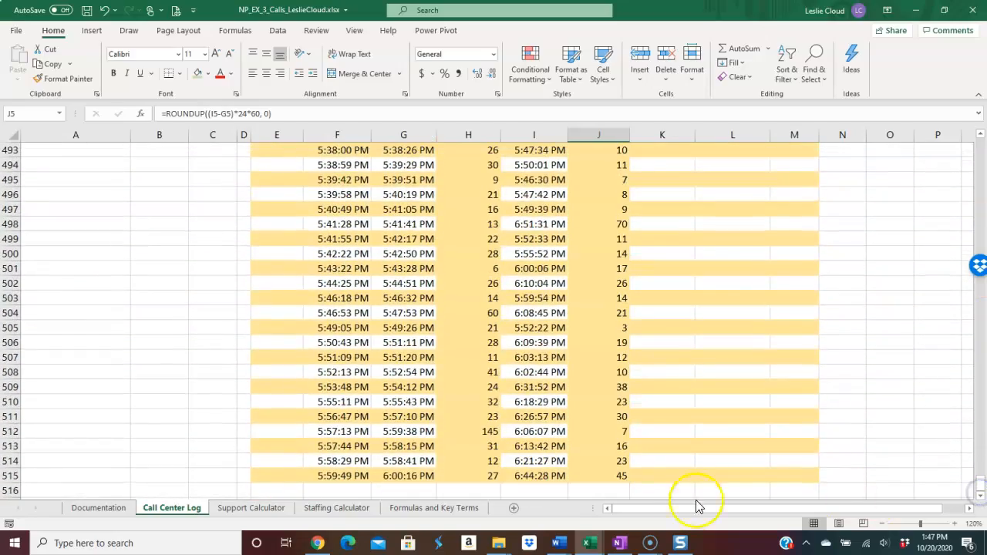
shift+click(598, 476)
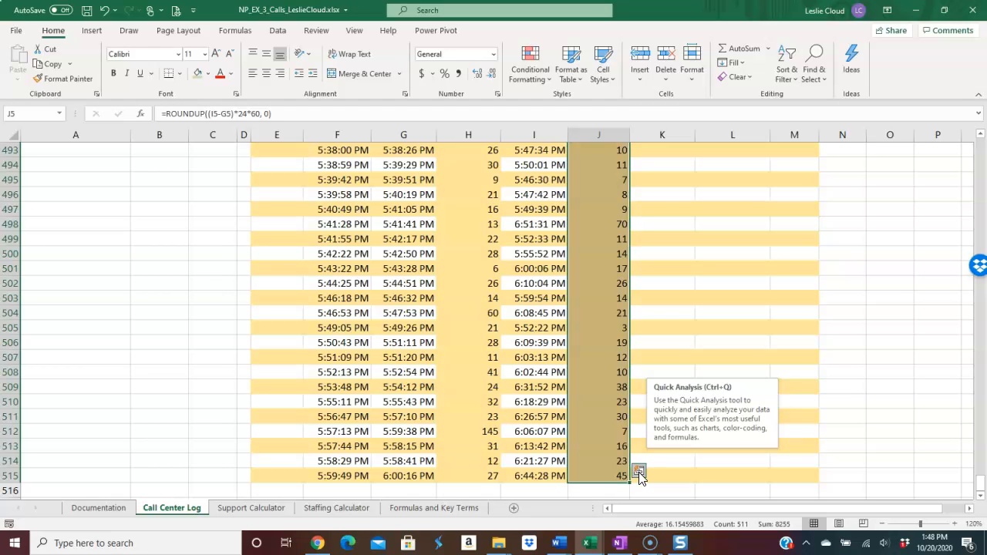
click(640, 470)
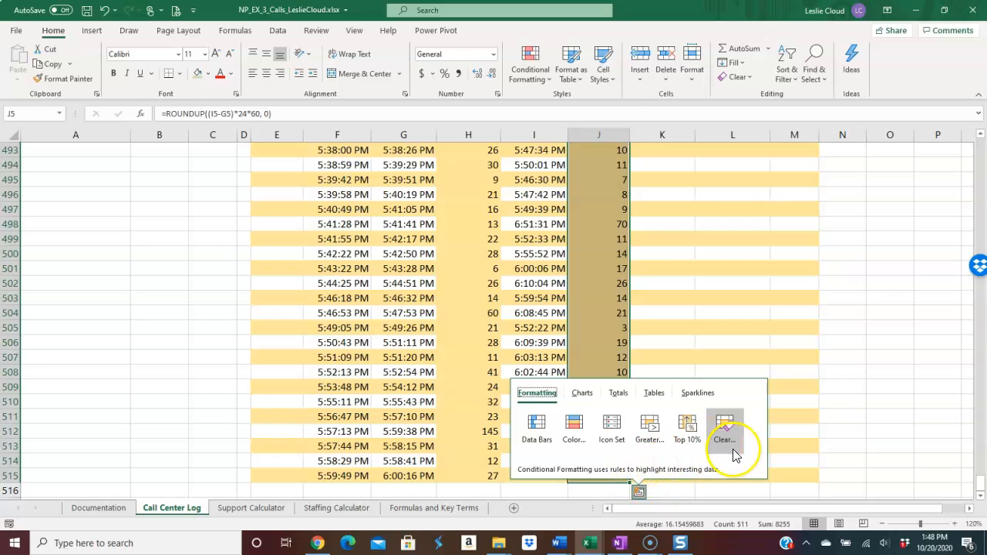
click(617, 395)
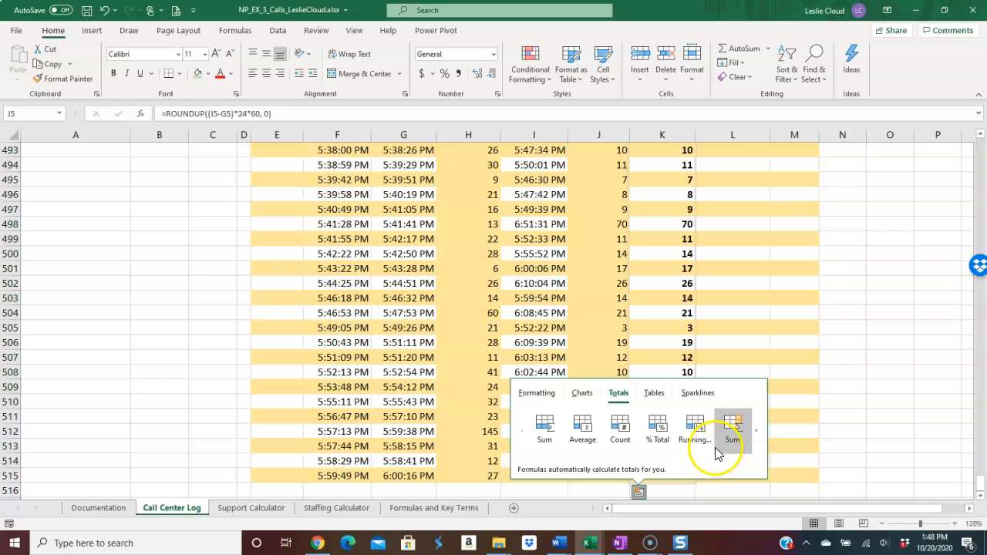
click(755, 432)
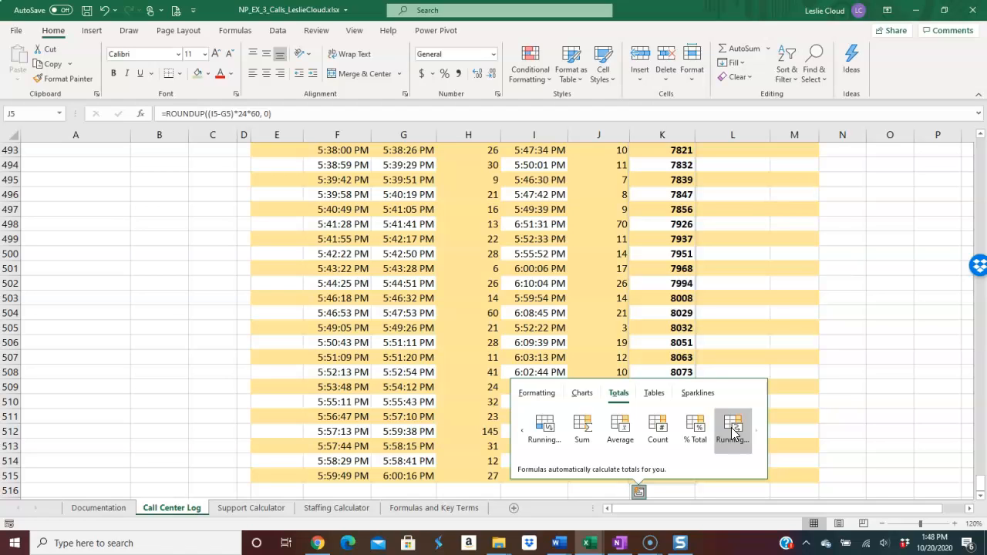
click(545, 434)
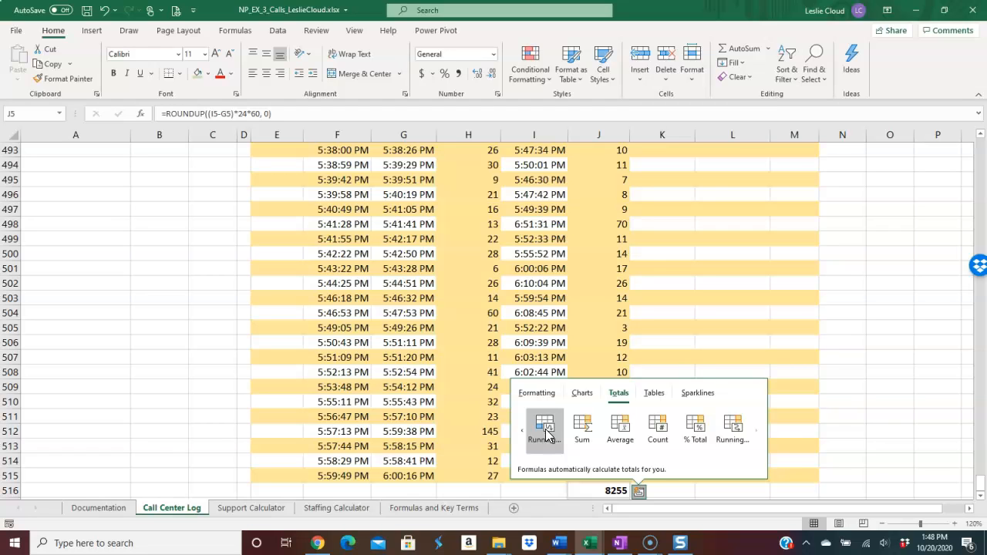
click(733, 430)
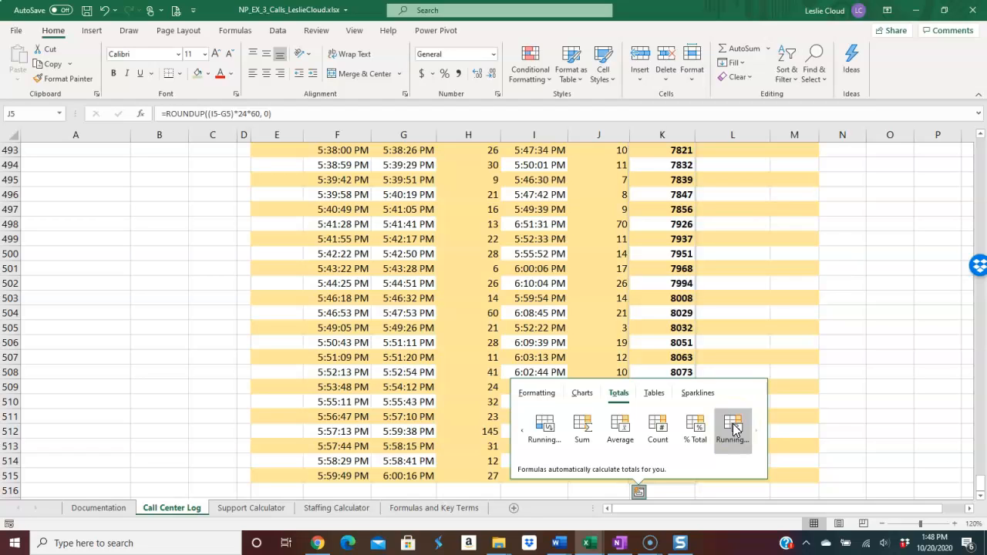
click(733, 429)
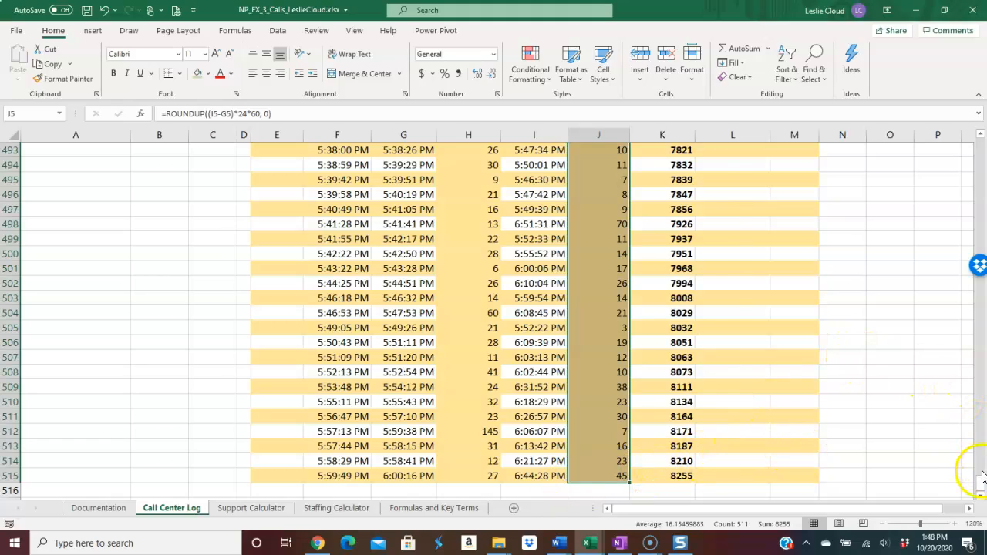
- Examine the running-total formula in K5, comparing its absolute and relative references to J5
drag(982, 477, 978, 143)
click(666, 239)
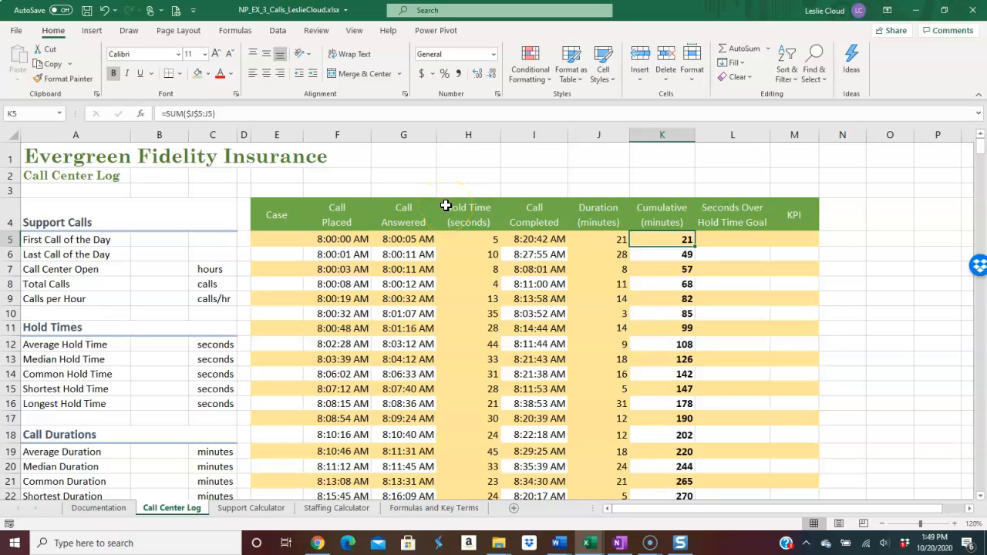
click(218, 114)
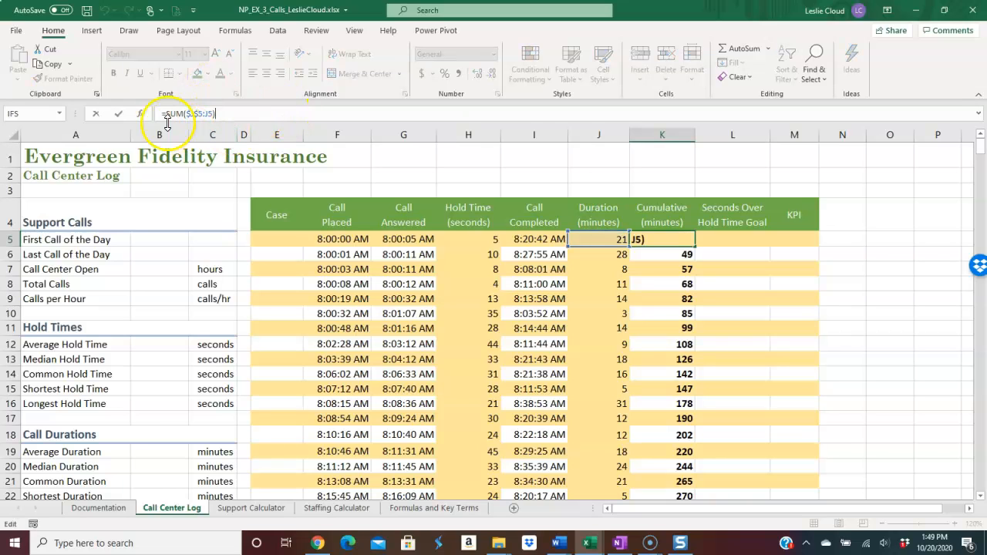
click(184, 124)
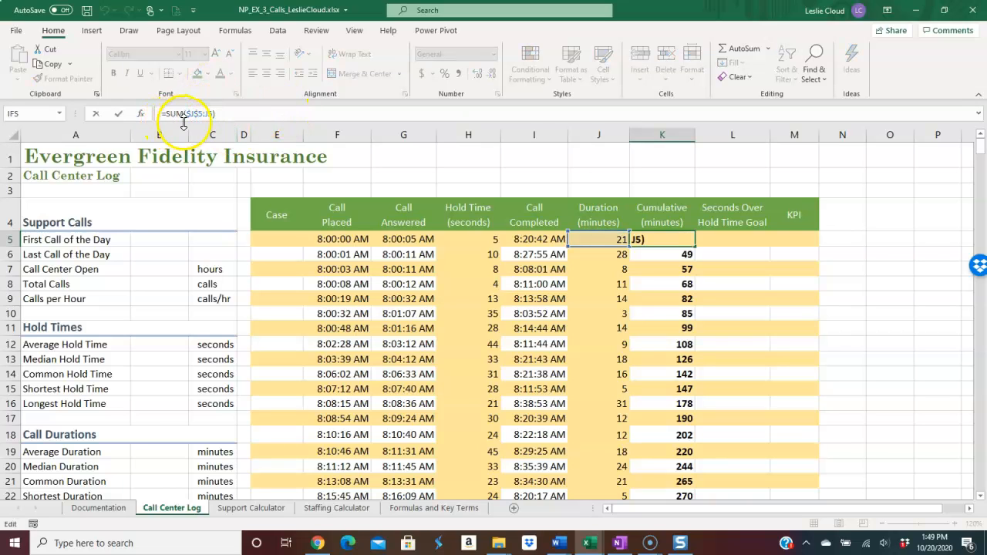
double_click(192, 116)
drag(194, 121, 212, 117)
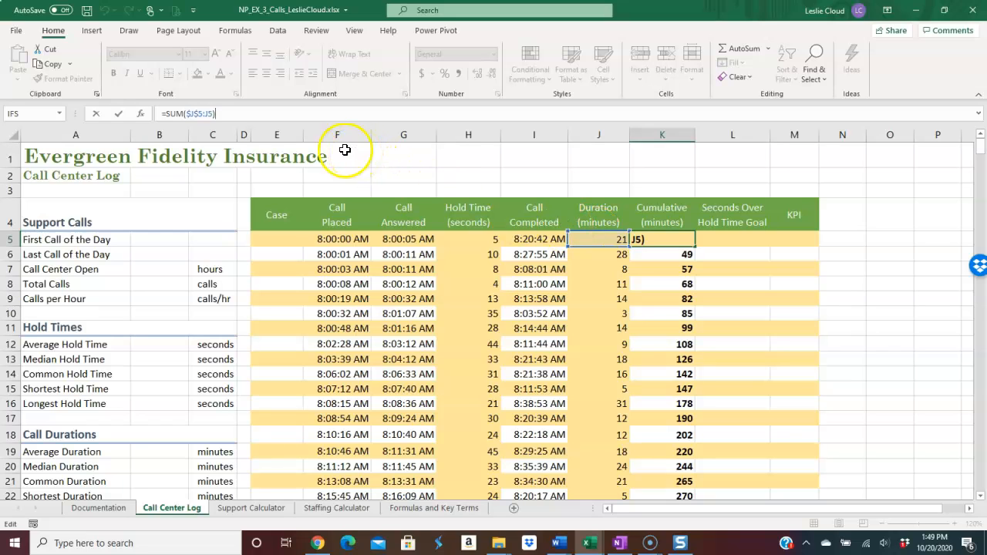
click(189, 122)
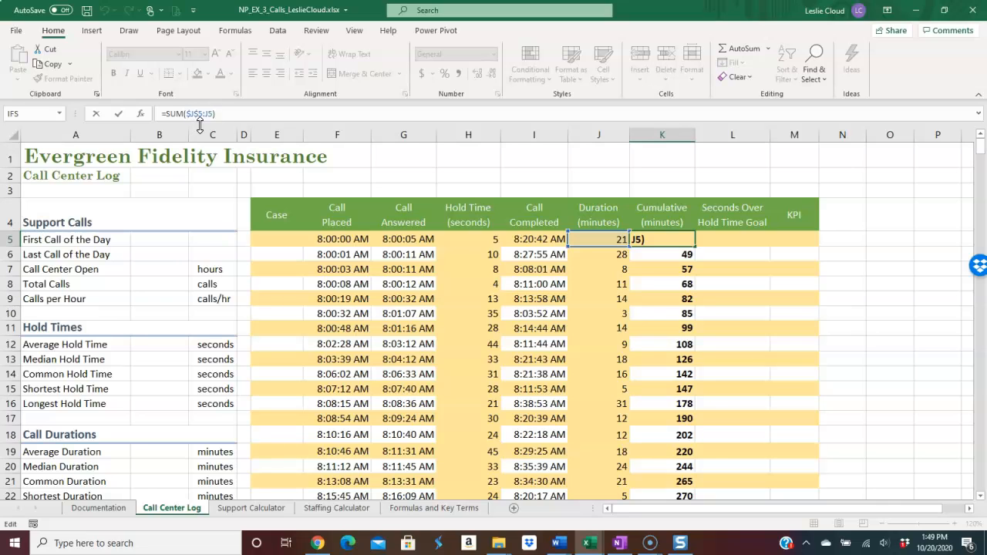
double_click(208, 123)
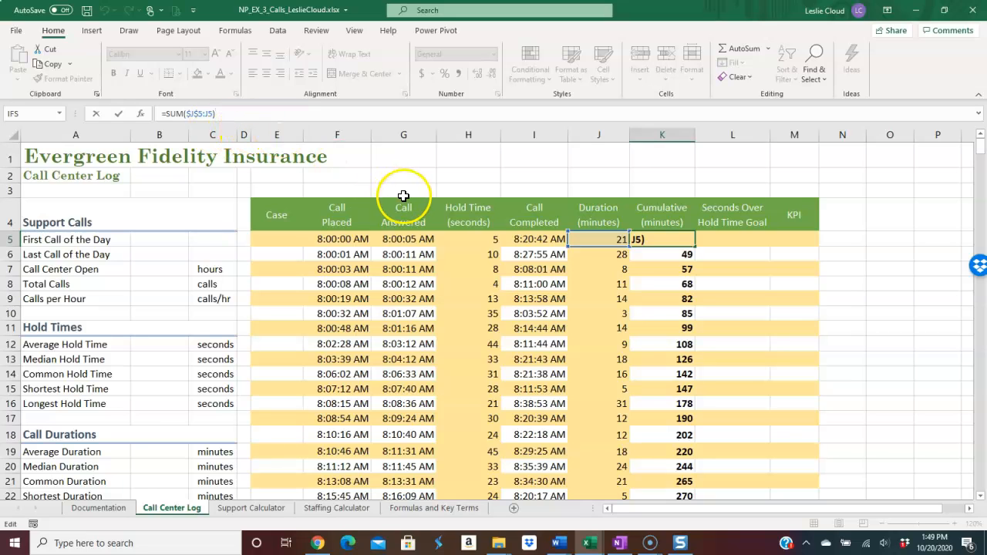
click(118, 113)
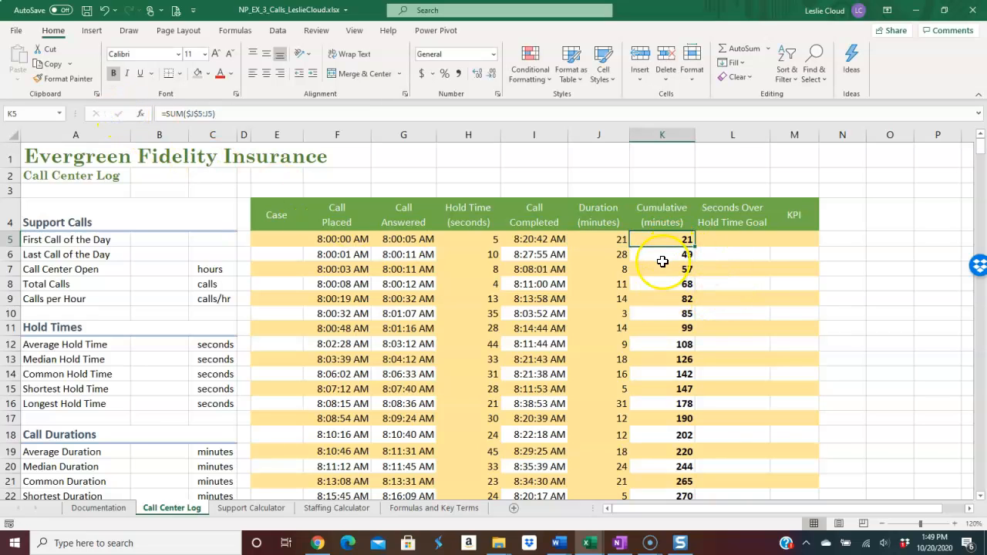
- Inspect the running-total formulas in K6 and K7 and the duration ranges they sum
click(661, 254)
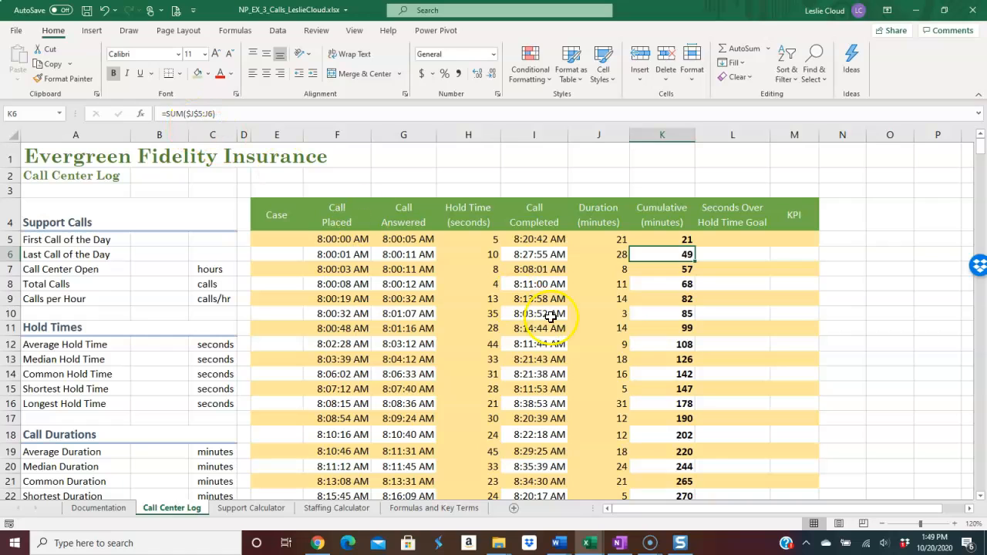
click(228, 113)
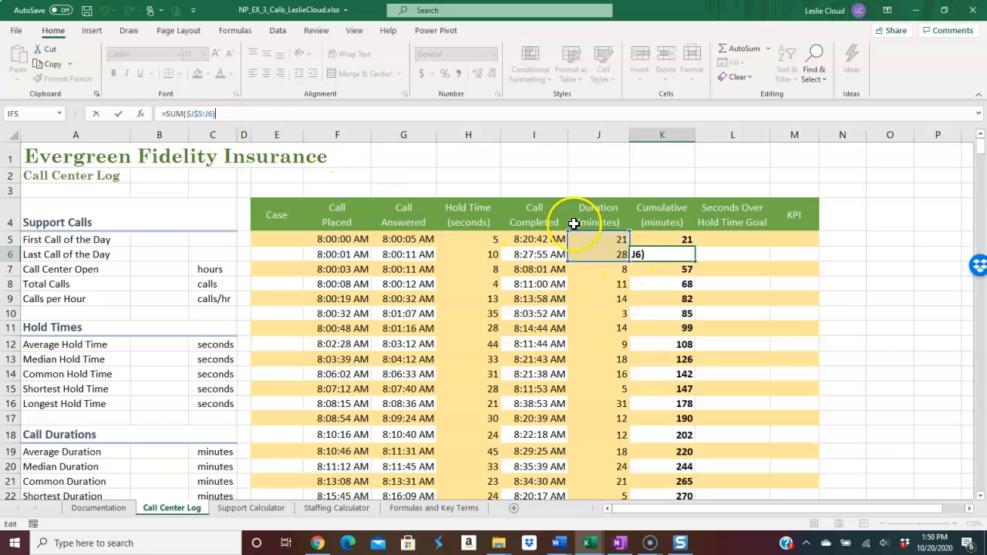
click(119, 114)
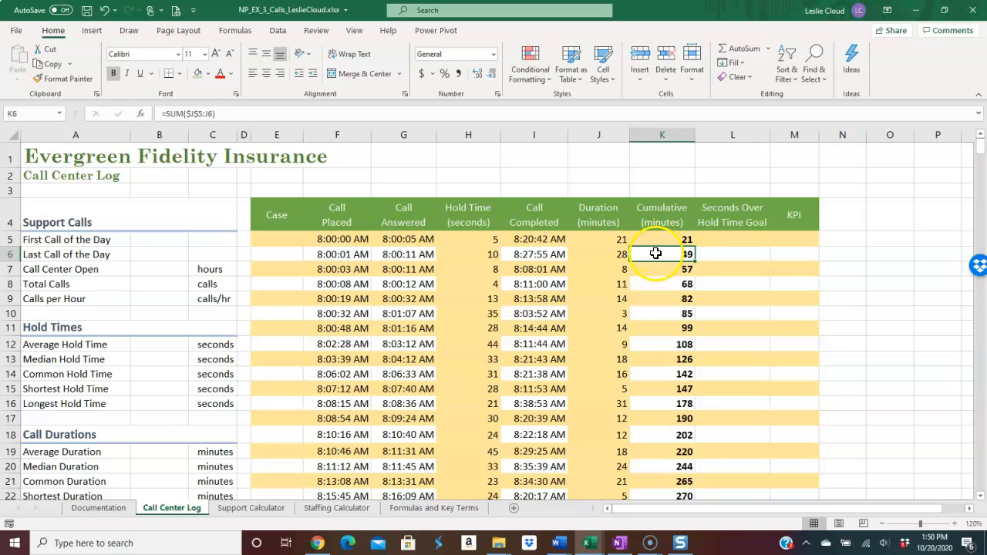
click(660, 271)
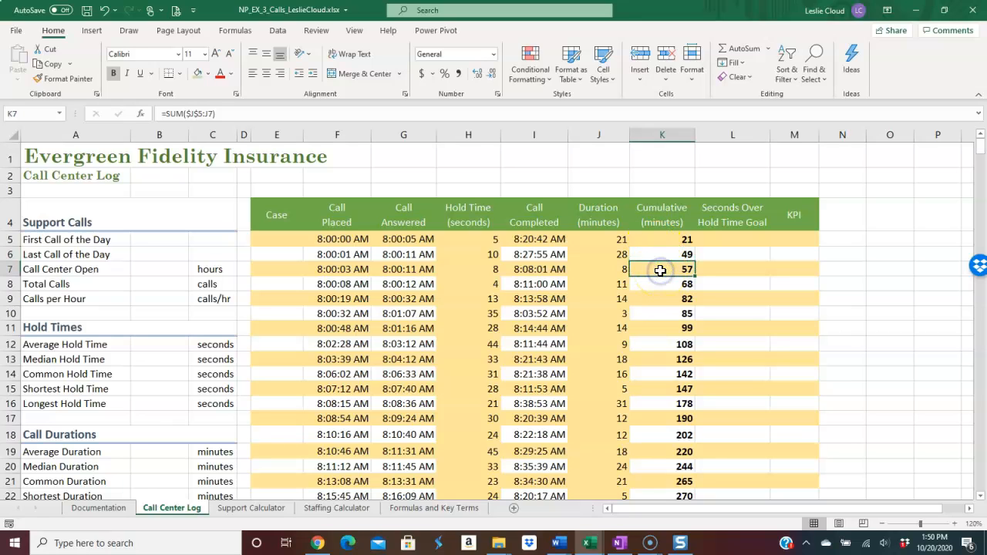
click(222, 113)
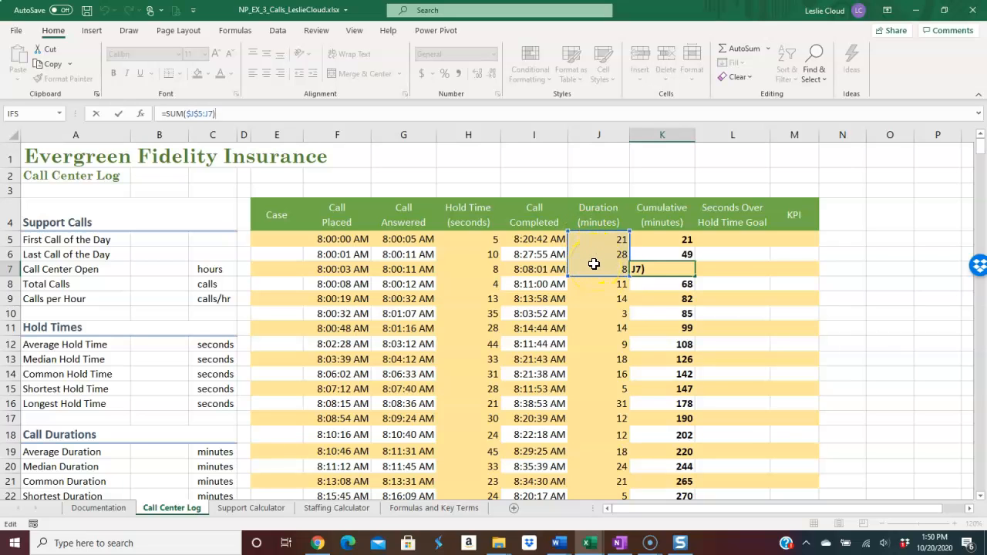
click(209, 121)
click(199, 117)
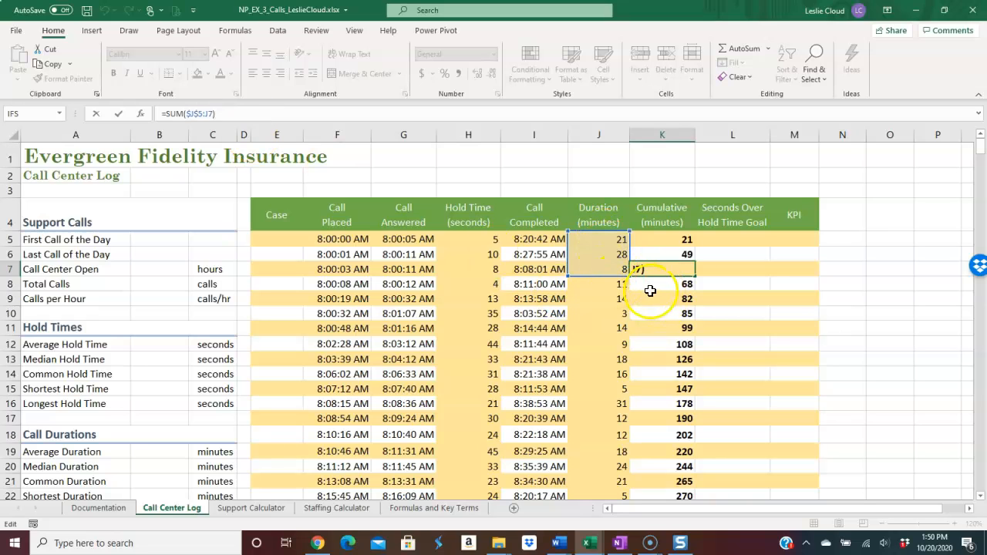
click(117, 114)
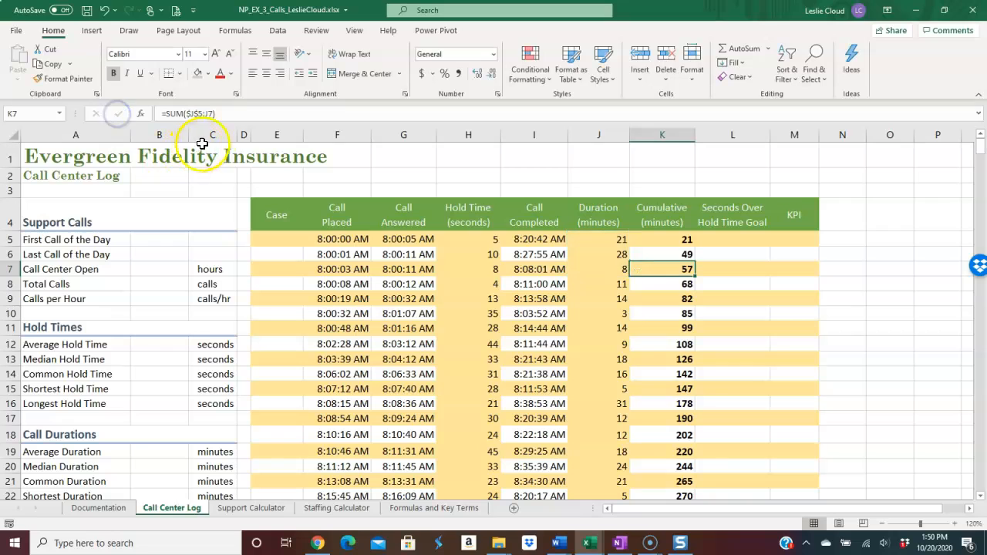
- Check which durations the formula in K20 sums, and compare it with the first running-total formula in K5
click(662, 436)
click(668, 467)
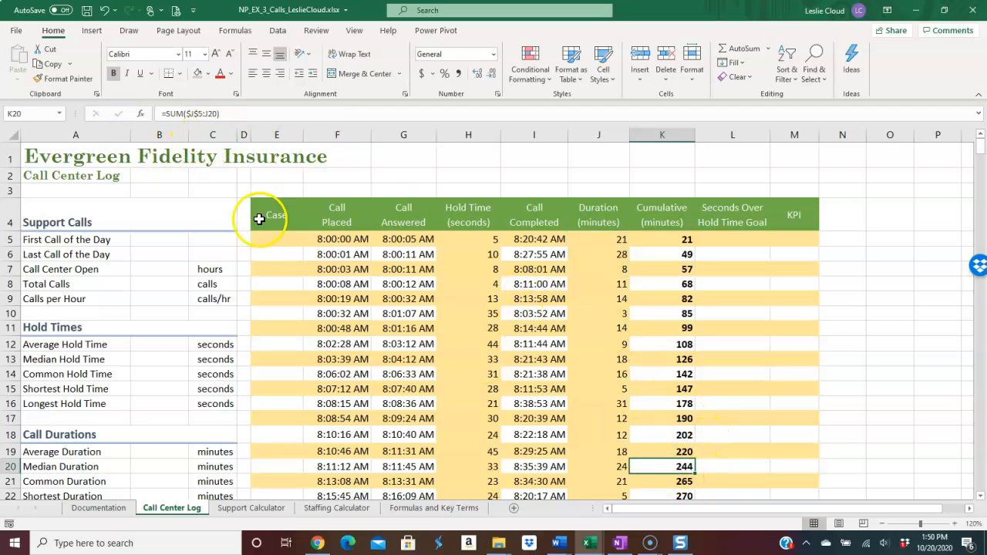
click(221, 114)
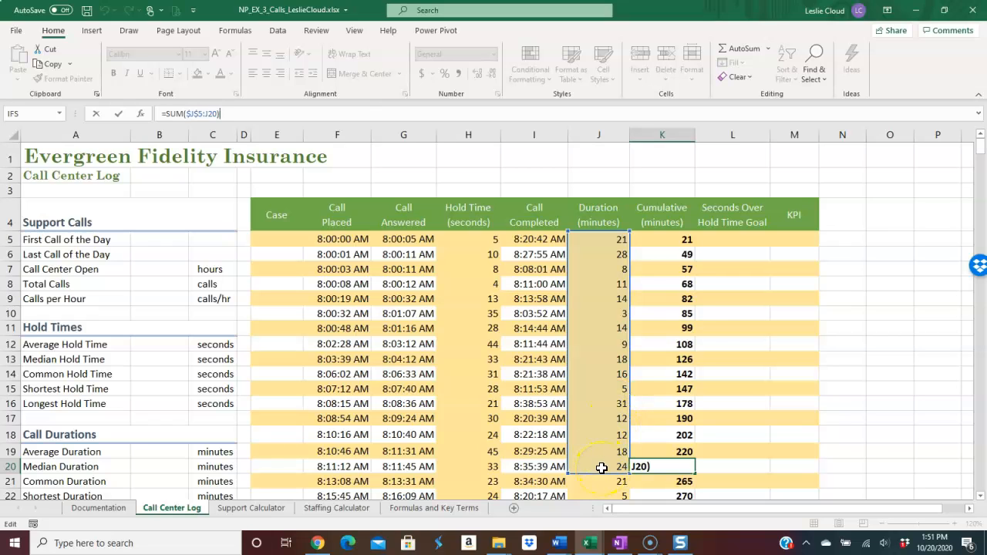
key(Return)
click(650, 240)
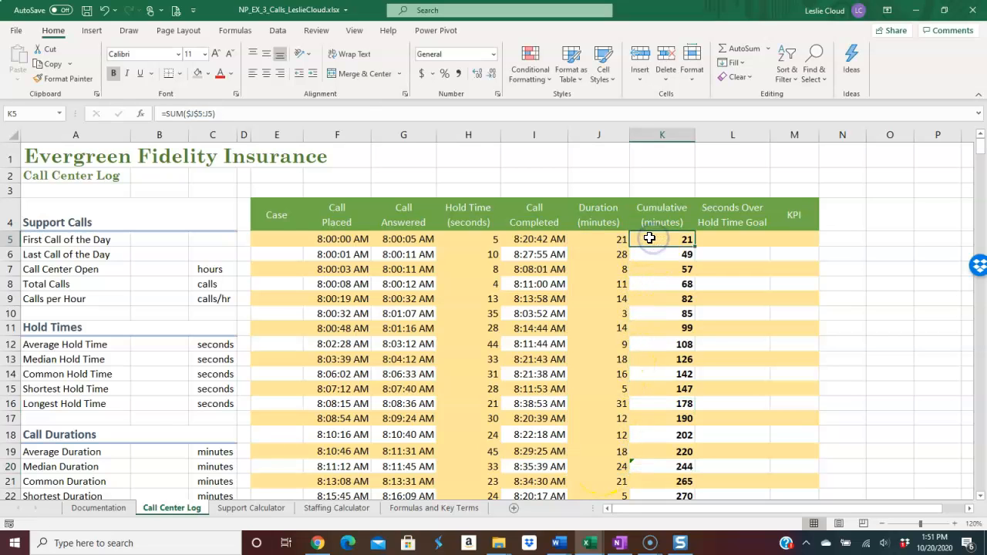
click(658, 237)
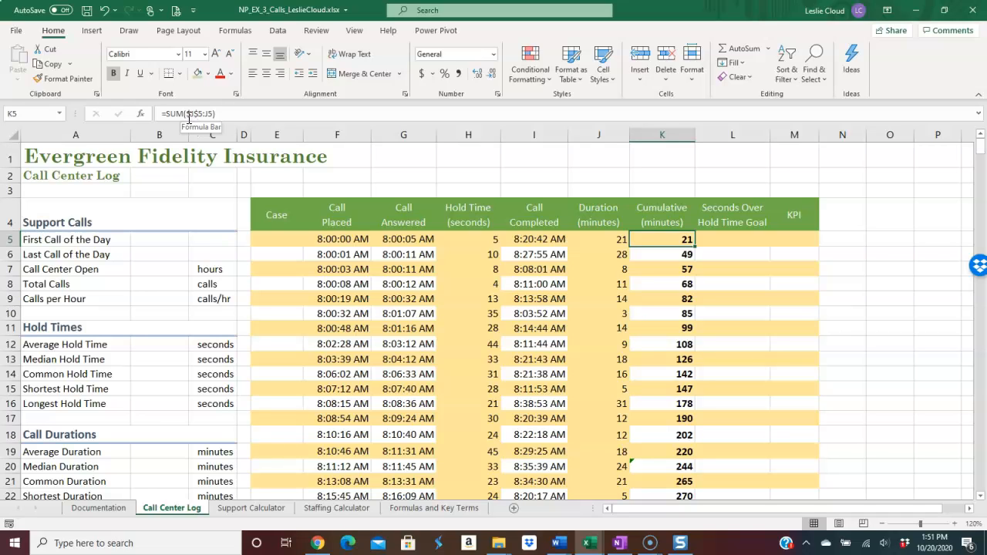
click(193, 116)
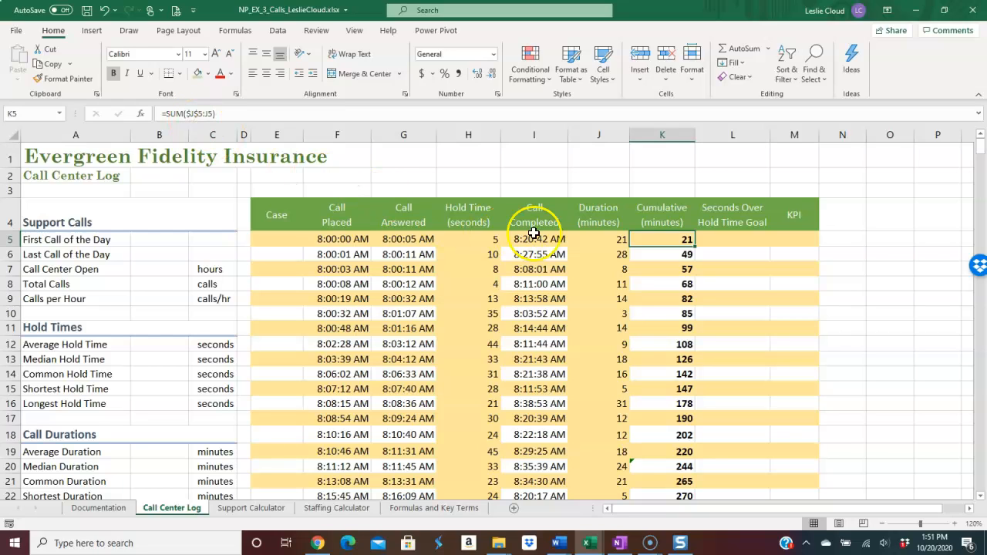
- Review how the running-total formula's range expands in K8 through K11 and in the last record, K515
click(664, 284)
click(662, 301)
click(662, 312)
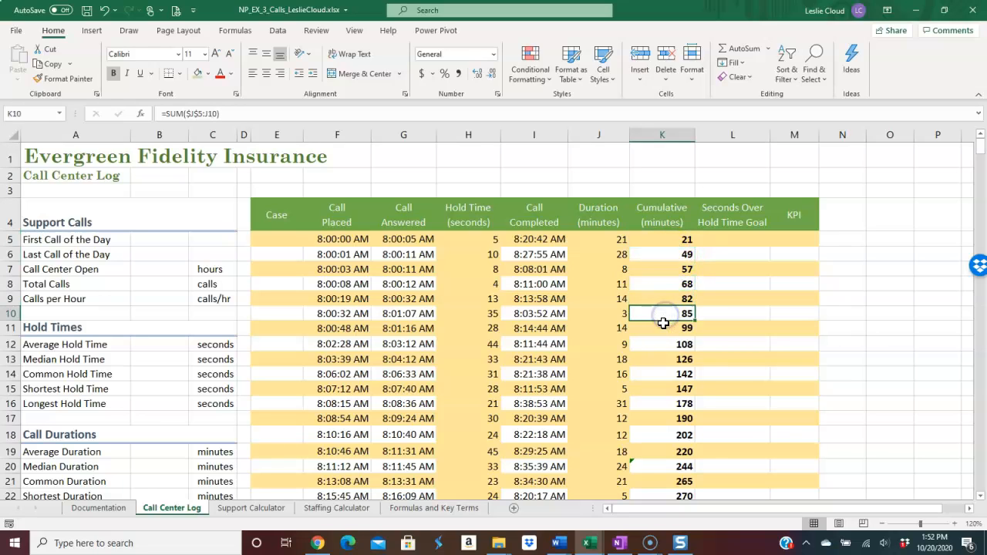
click(662, 327)
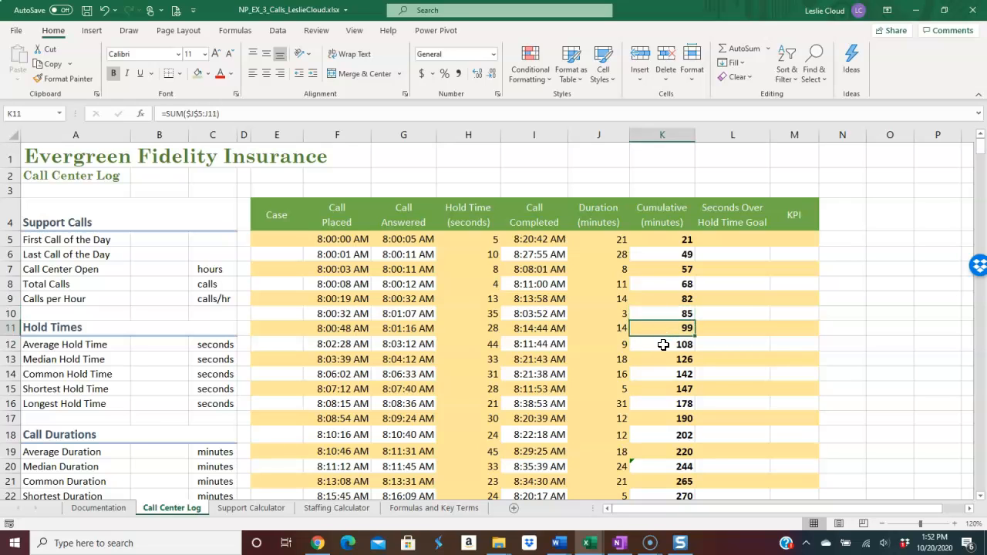
scroll(663, 345, down, 10)
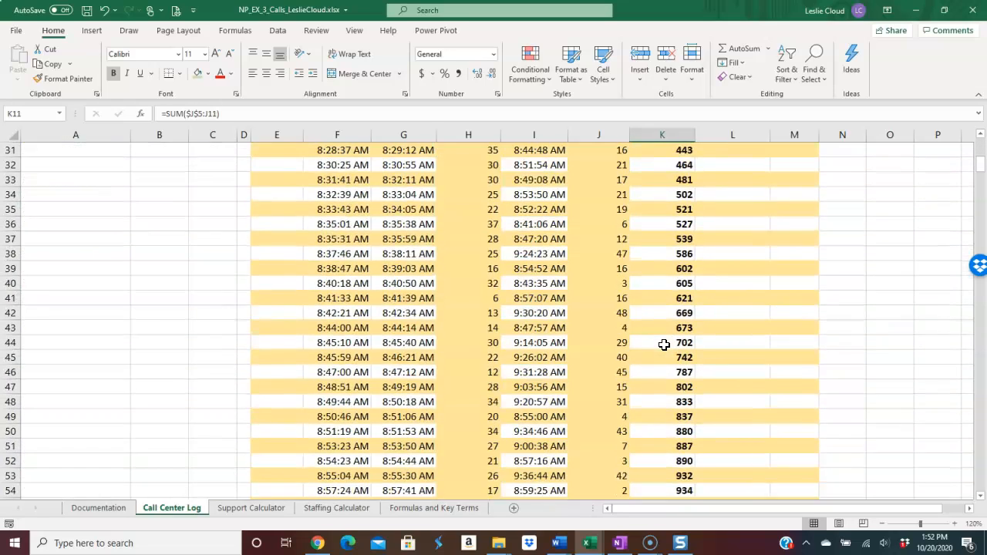
scroll(663, 345, down, 11)
drag(979, 195, 978, 485)
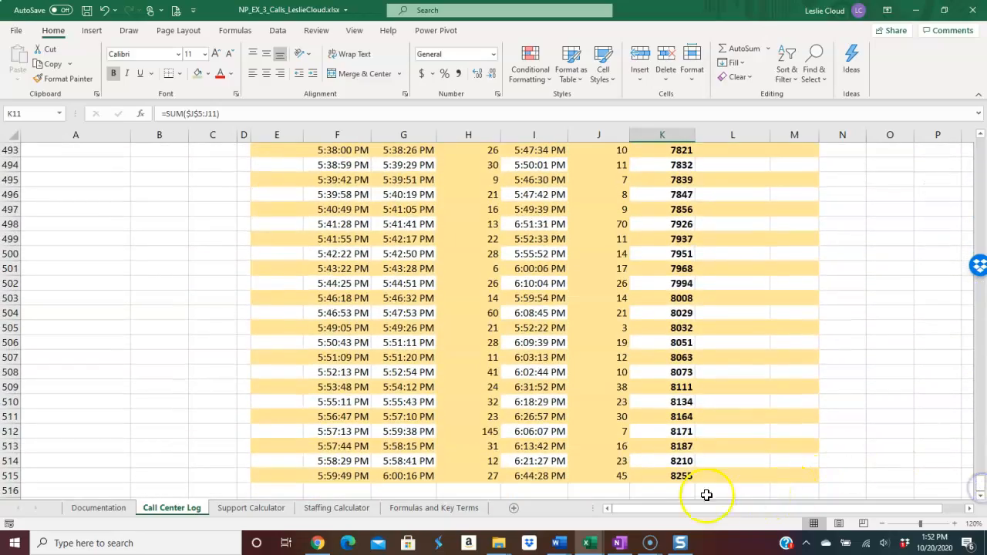
click(666, 476)
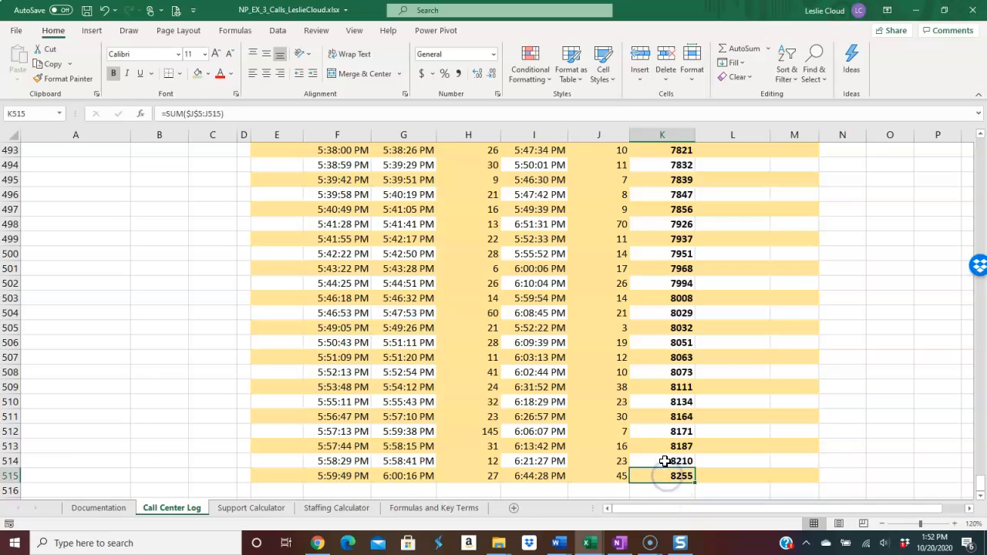
click(662, 479)
click(681, 481)
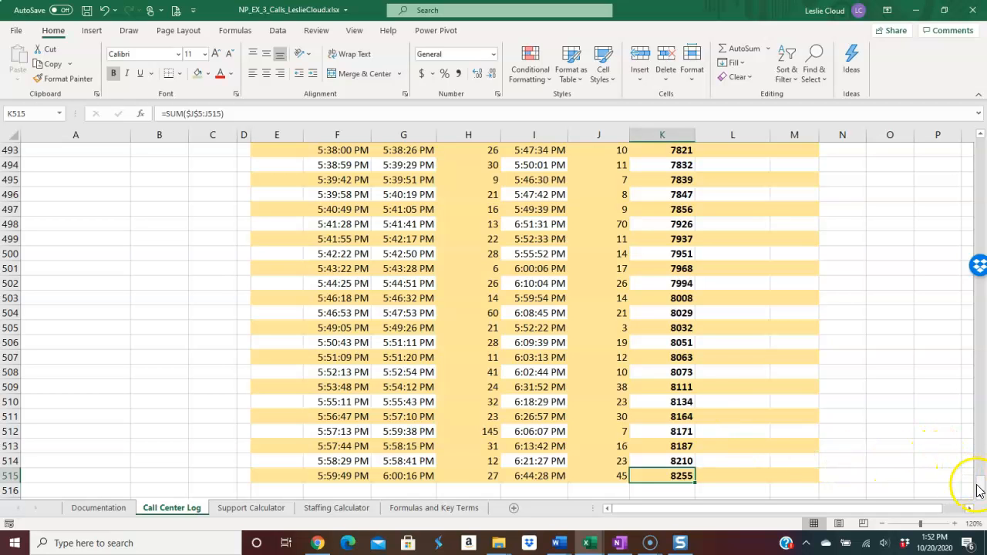
- Select the first running total in the Cumulative (minutes) column, cell K5
drag(981, 488, 963, 139)
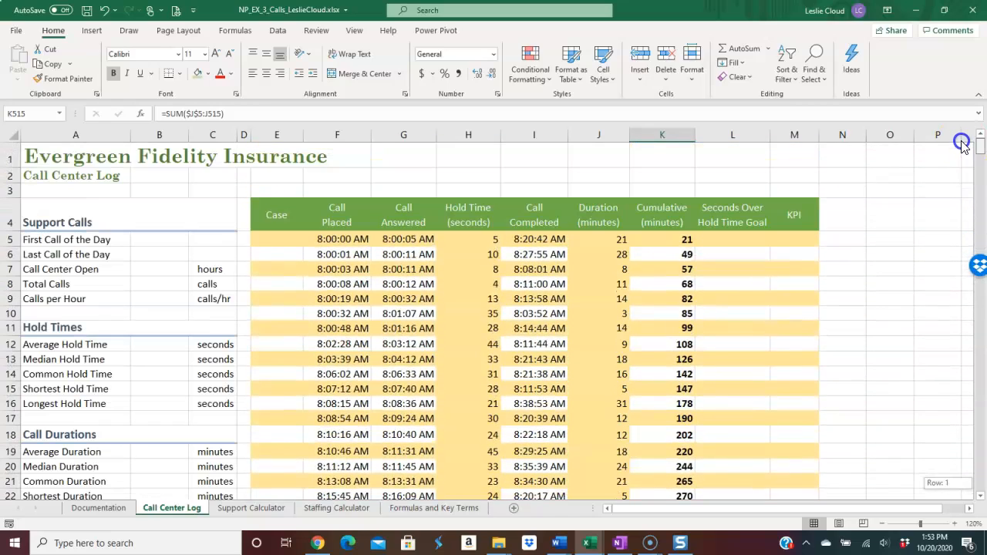
click(662, 241)
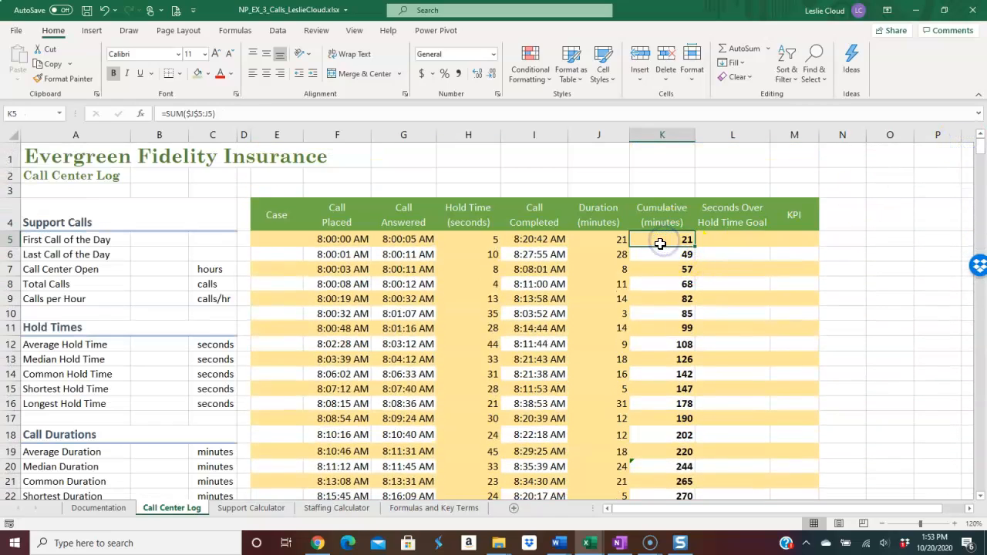